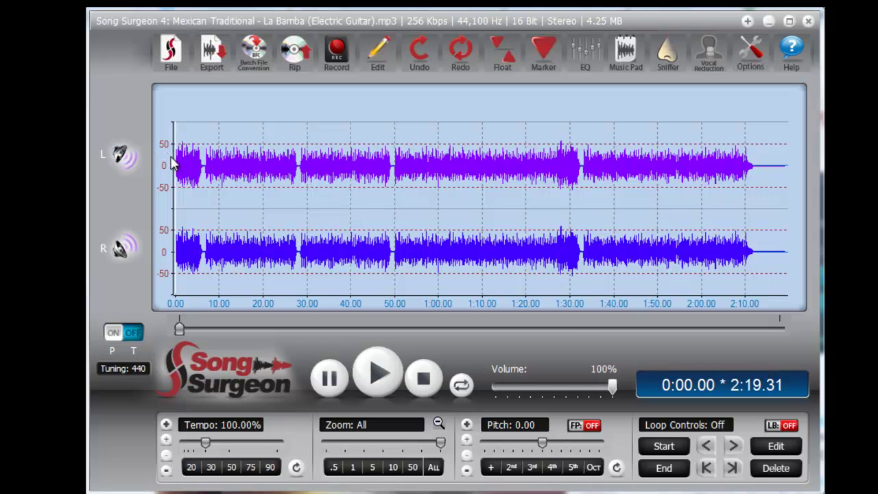
- Play the electric guitar backing track from about 0:18, then minimise the song window
click(255, 306)
click(381, 376)
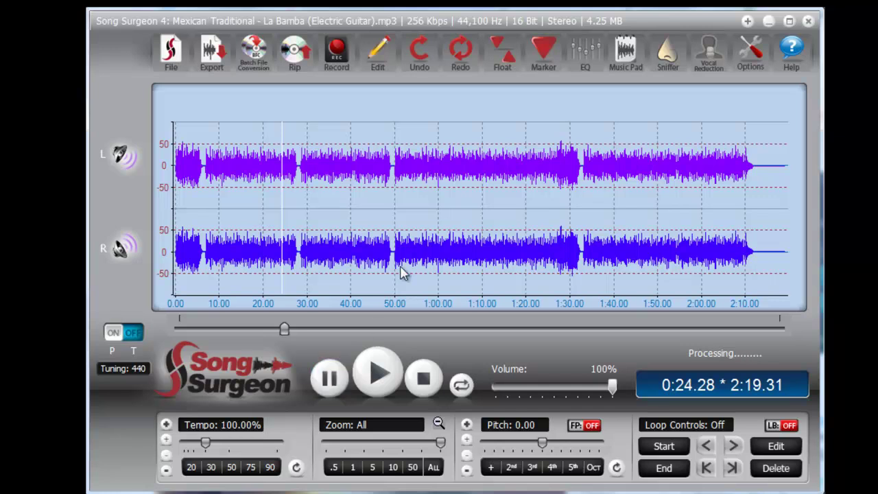
click(771, 21)
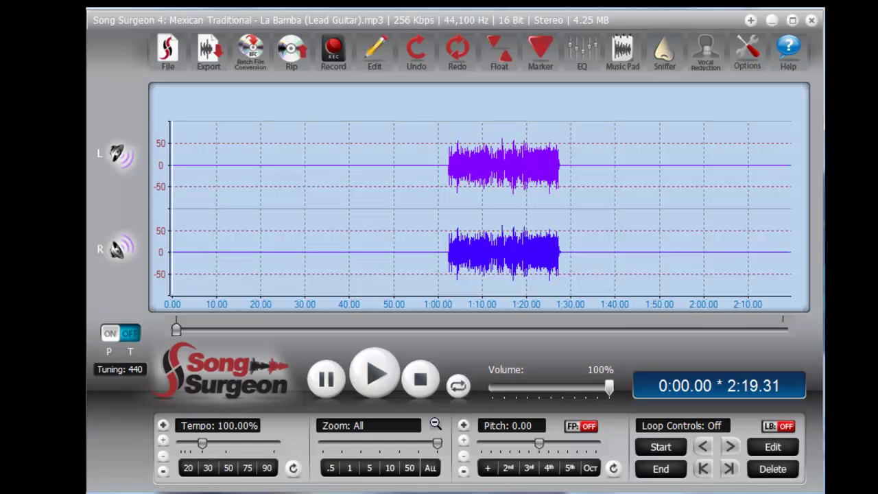
- Convert the La Bamba Lead Guitar file from stereo to a single mono channel
click(372, 61)
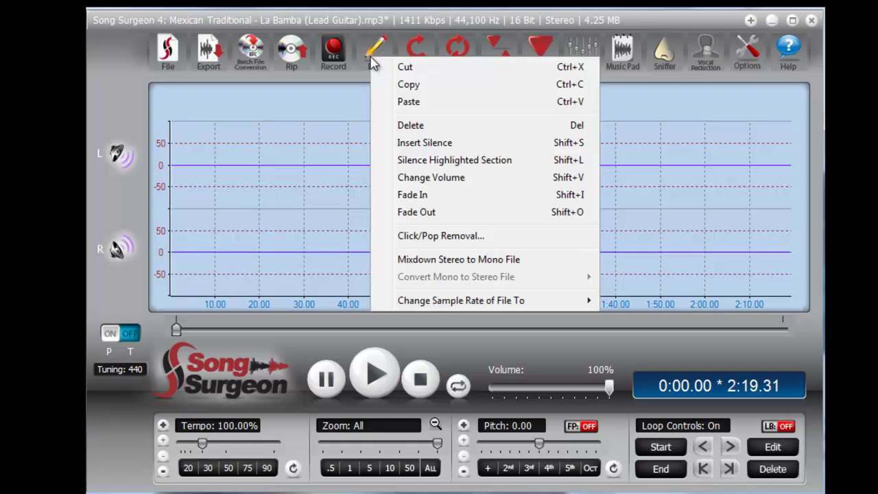
click(462, 260)
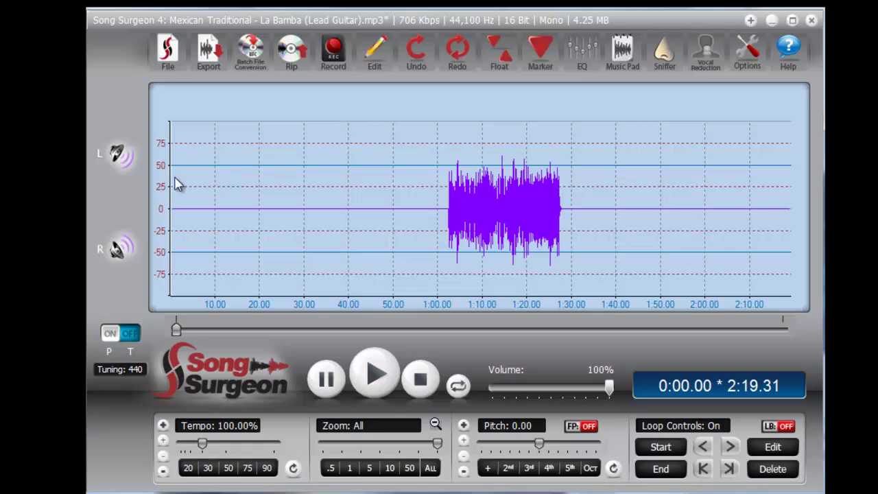
- Select the whole Lead Guitar waveform from 0:00 to 2:19.31 and copy it
mouse_move(175, 182)
mouse_down()
mouse_move(671, 170)
mouse_move(812, 153)
mouse_up()
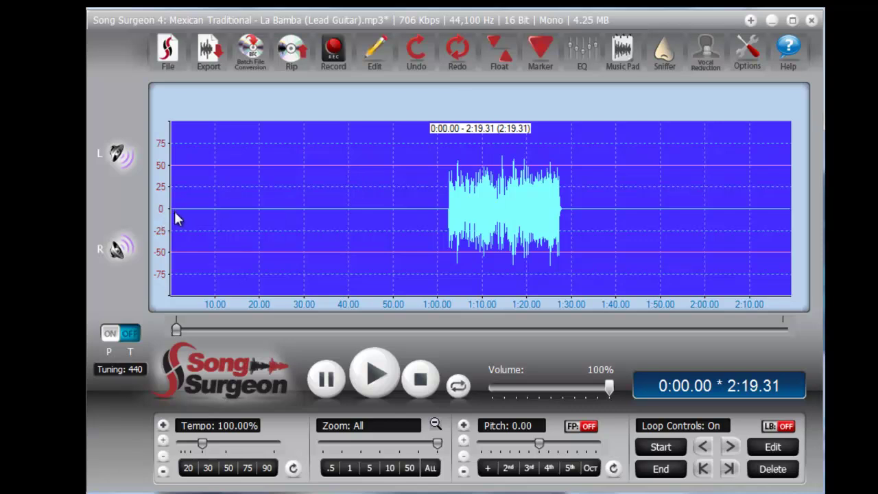
scroll(706, 198, down, 3)
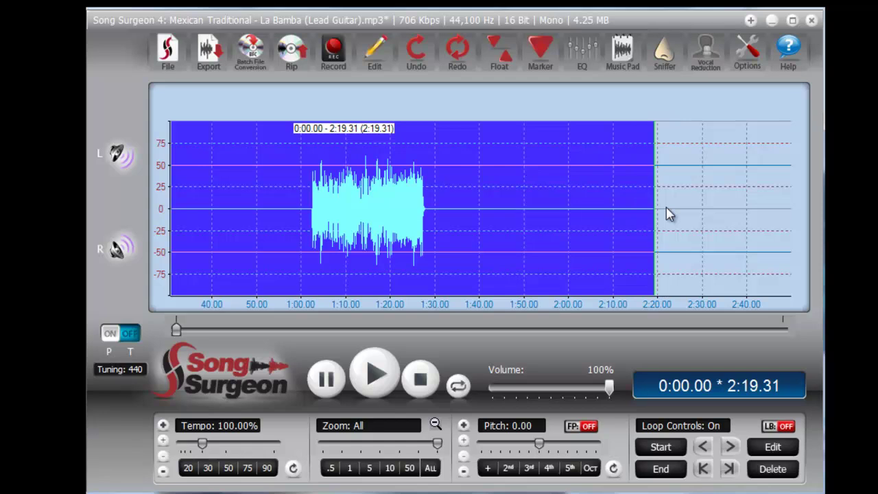
click(388, 63)
click(378, 64)
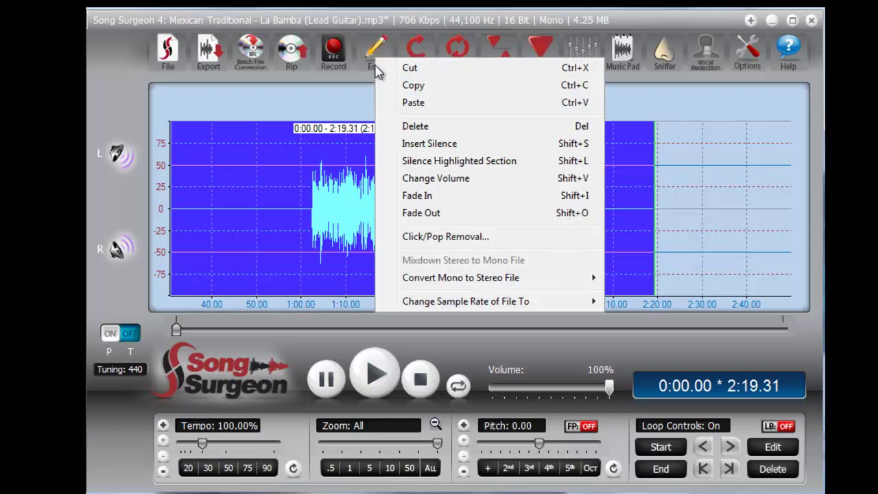
click(413, 88)
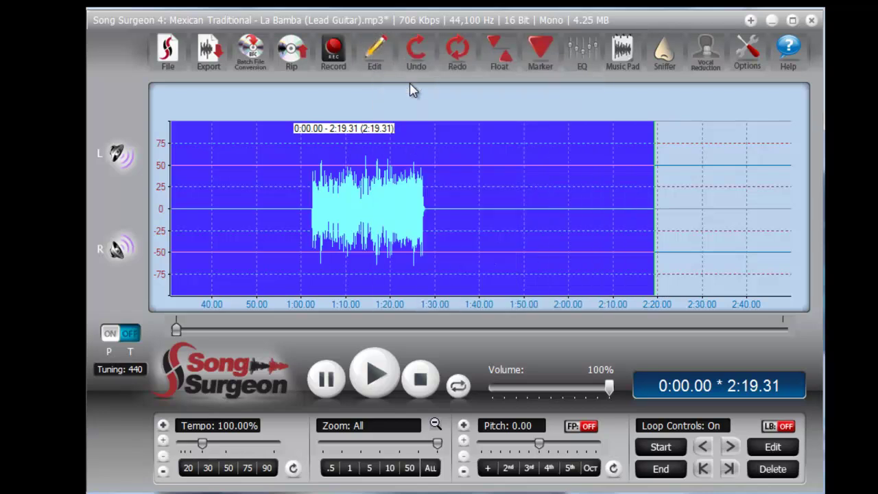
- Set aside the Lead Guitar window and mix the Electric Guitar backing track to mono
click(771, 24)
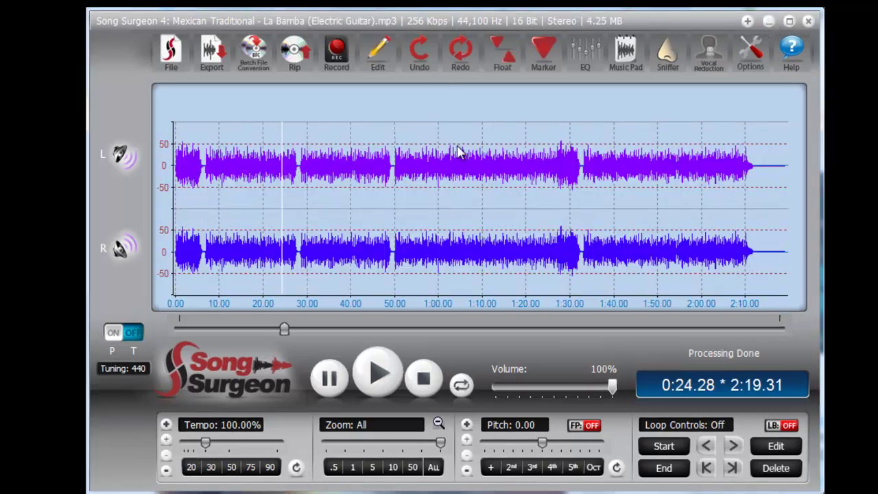
click(380, 71)
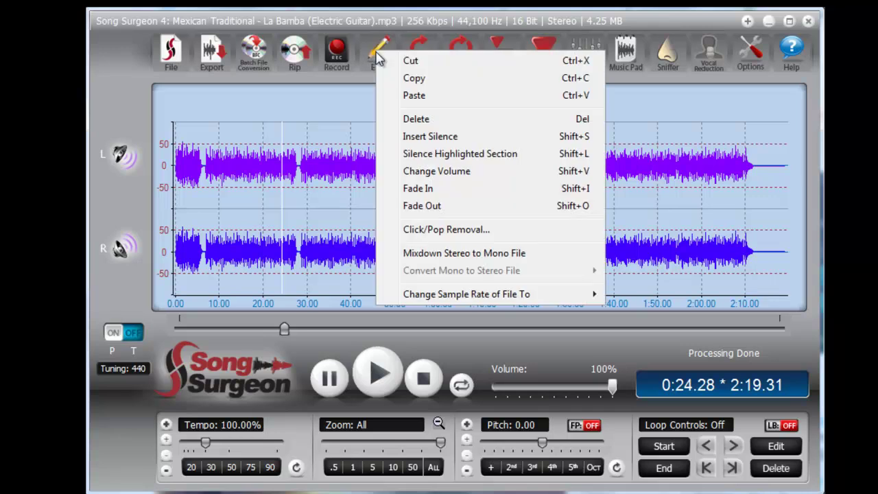
click(485, 253)
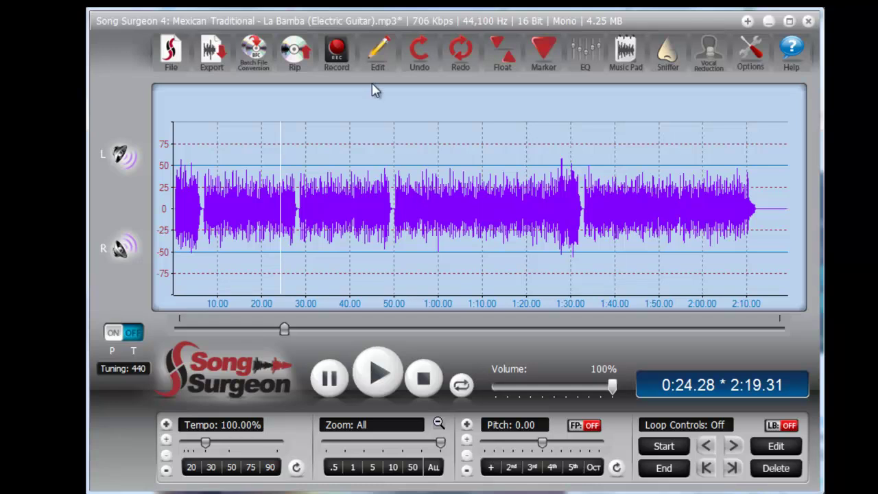
click(386, 52)
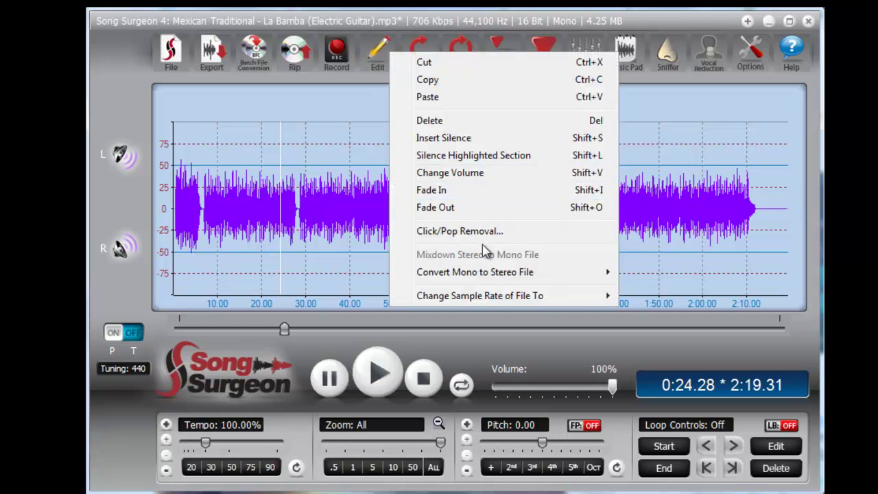
mouse_move(475, 272)
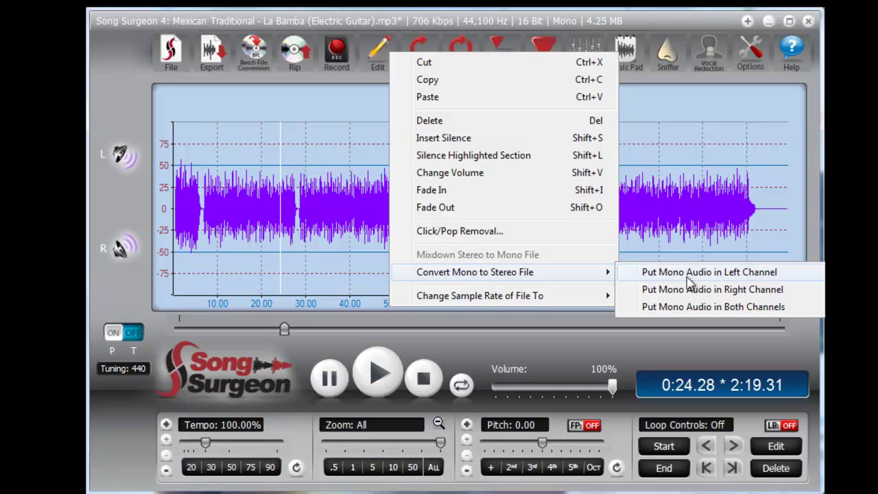
- Convert the backing track to stereo with its mono audio in the left channel only
click(747, 275)
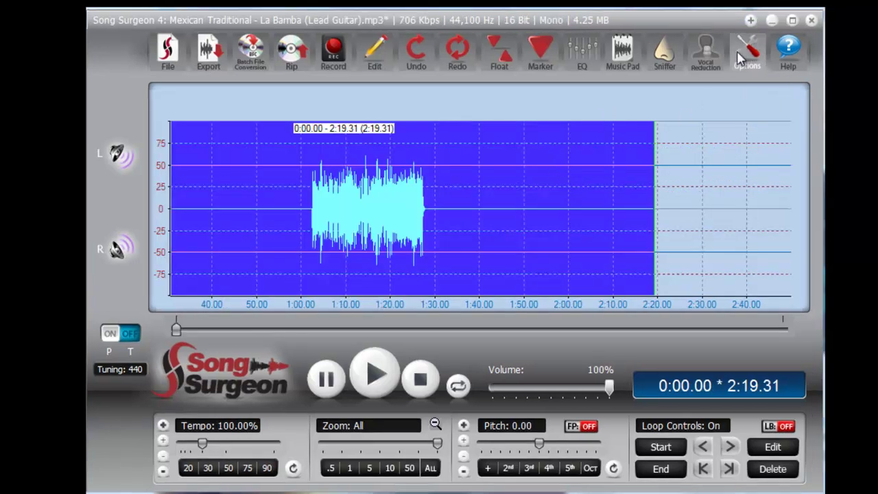
- Paste the lead guitar into the backing track's right channel at the beginning, with channel sync off
click(773, 24)
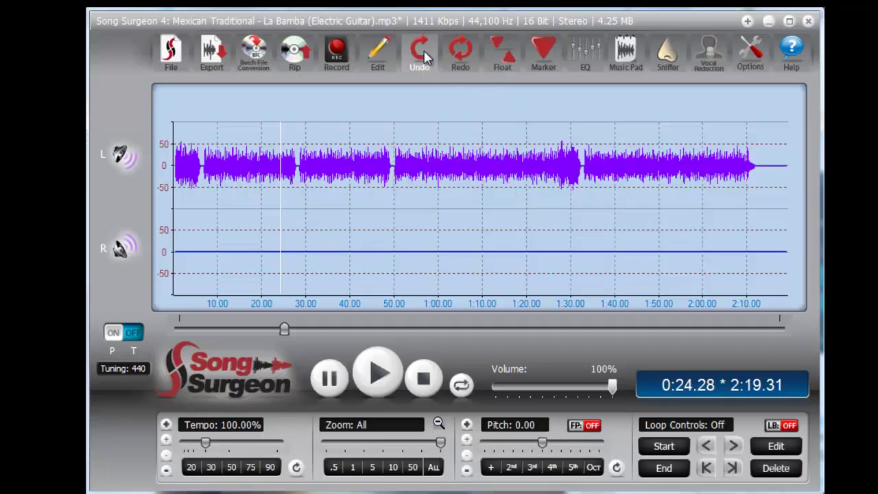
click(378, 51)
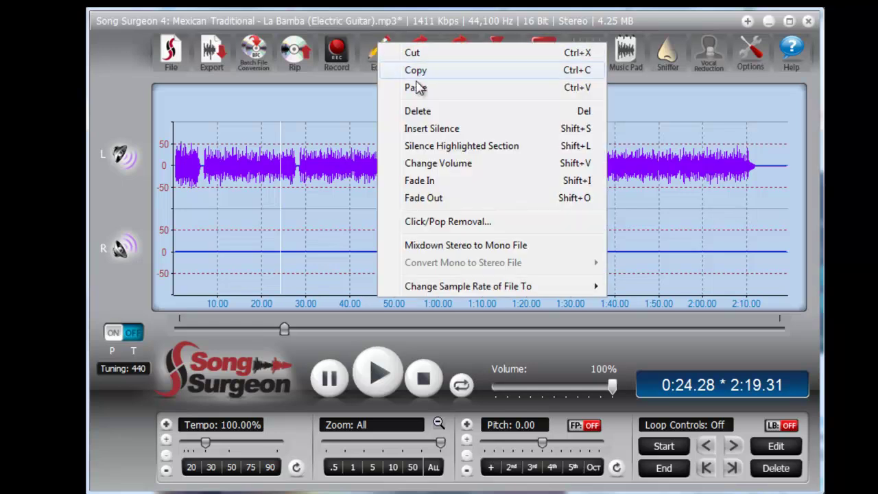
click(415, 87)
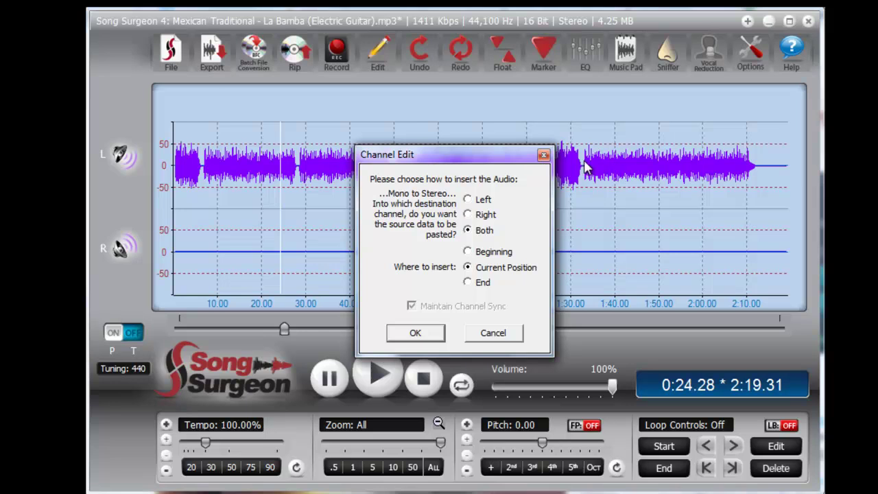
click(468, 214)
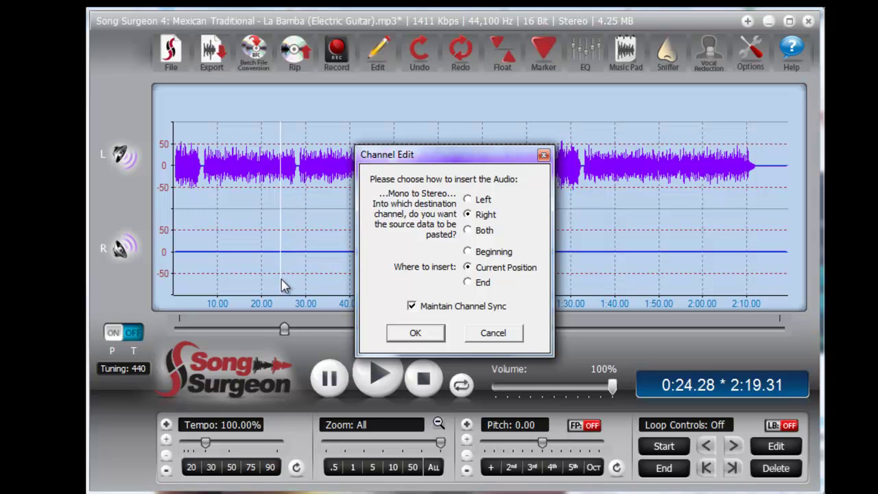
click(467, 252)
click(412, 307)
click(415, 333)
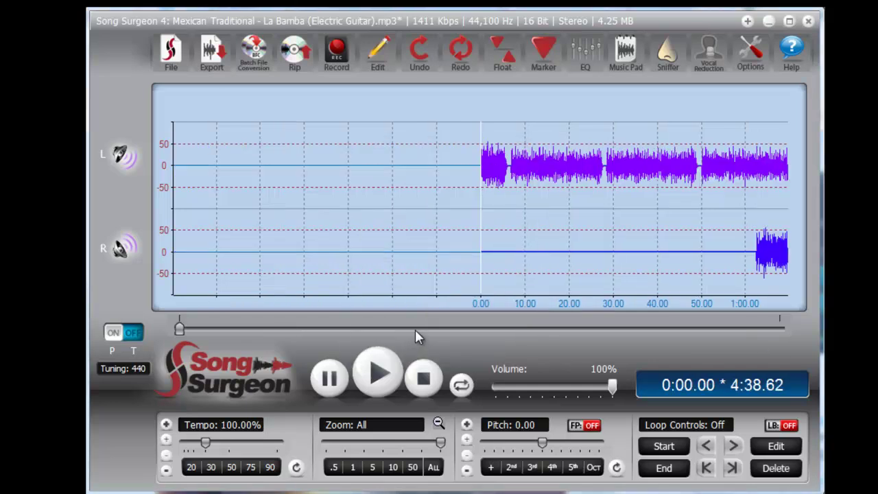
- Zoom to fit the whole song and play from about 1:00, where the lead guitar enters
click(433, 469)
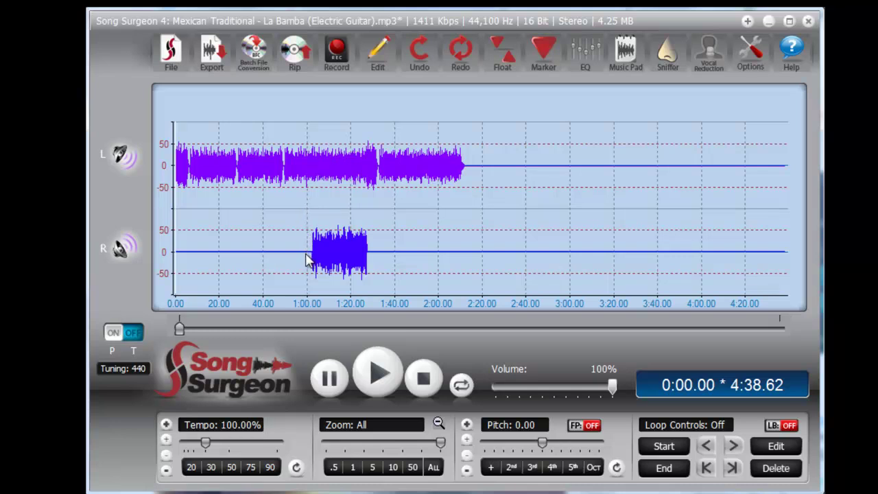
click(309, 306)
click(385, 376)
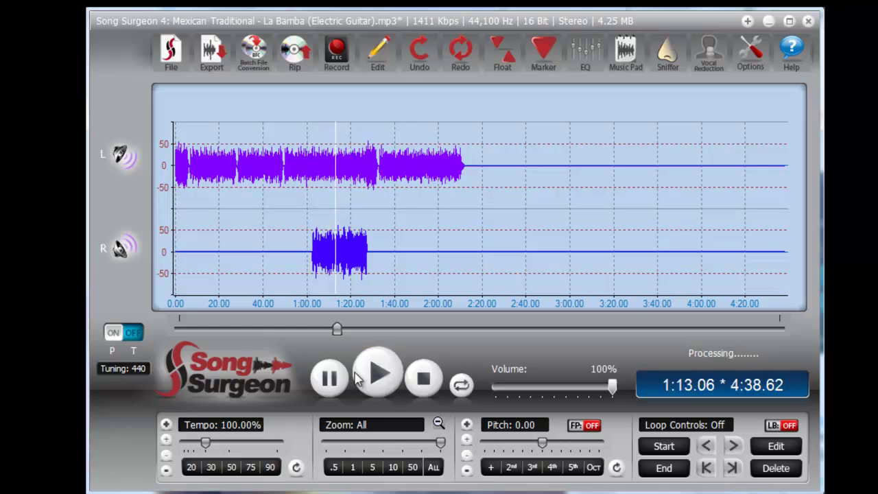
- Pause the combined song at 1:14.16 of 4:38.62
click(331, 379)
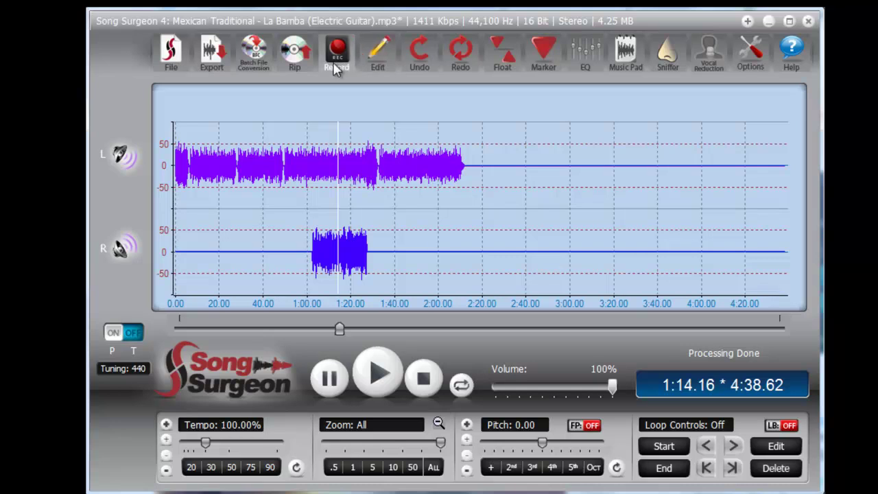
click(211, 52)
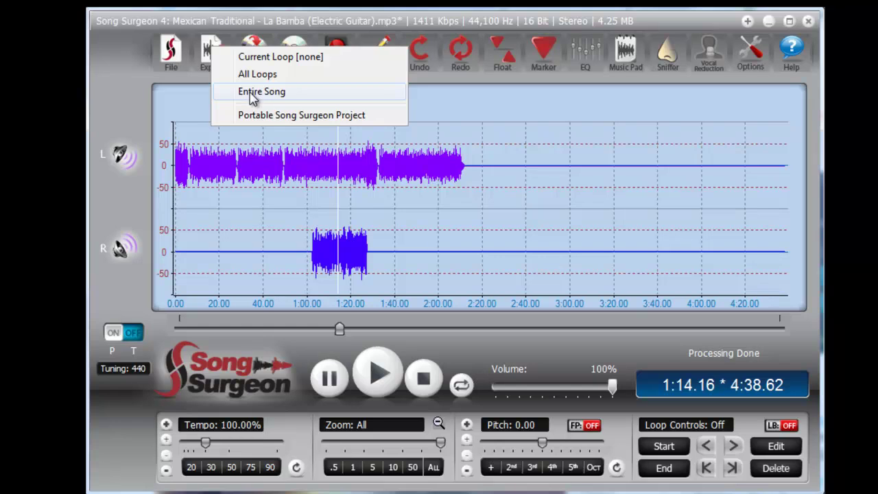
click(594, 139)
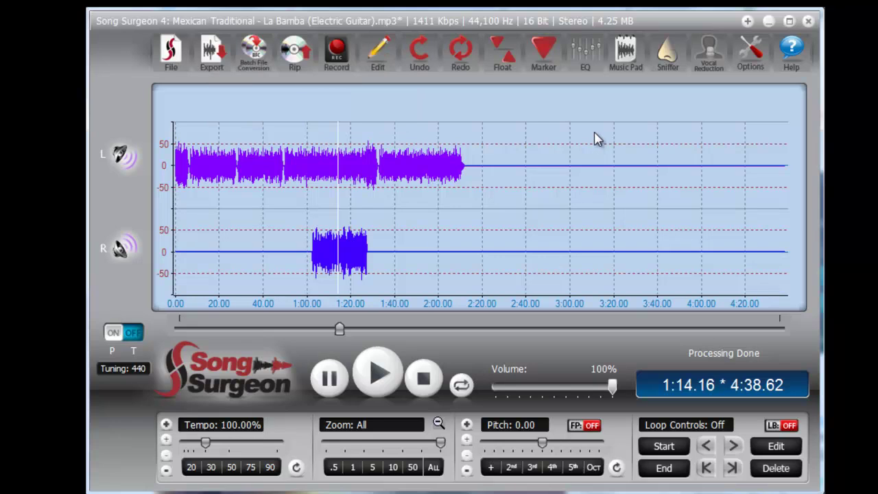